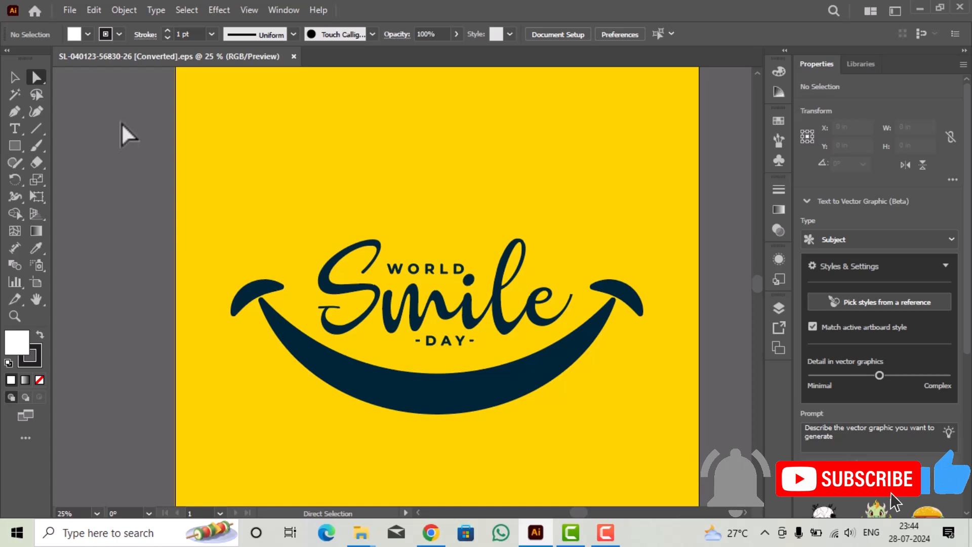
Select the whole artwork group with the Selection tool, ungroup it, and clear the selection.
{"action": "key", "text": "v"}
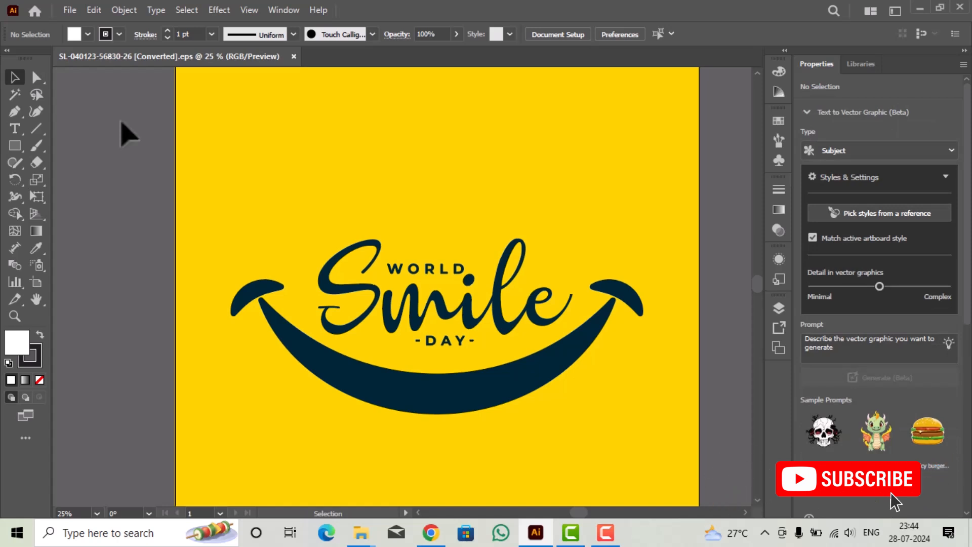
{"action": "key", "text": "a"}
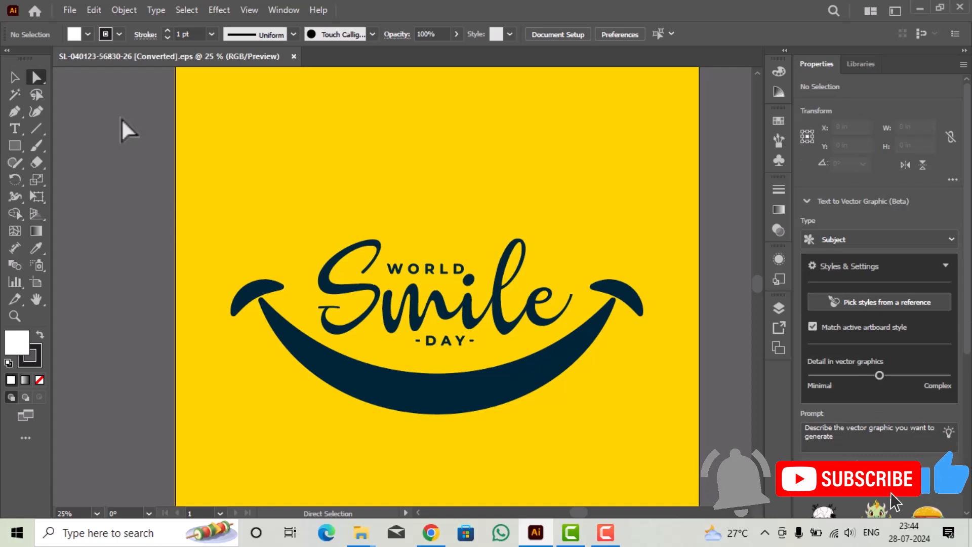
{"action": "key", "text": "v"}
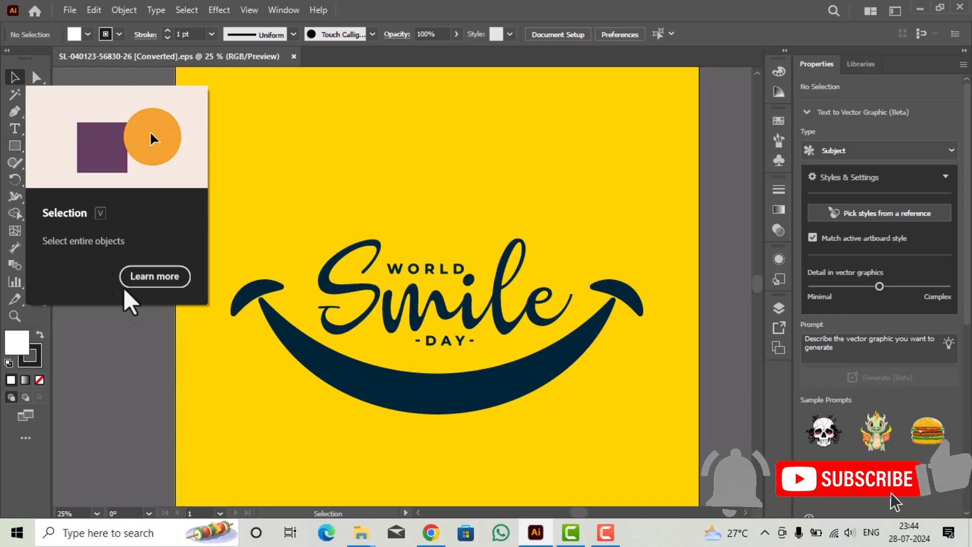
{"action": "left_click", "coordinate": [296, 421]}
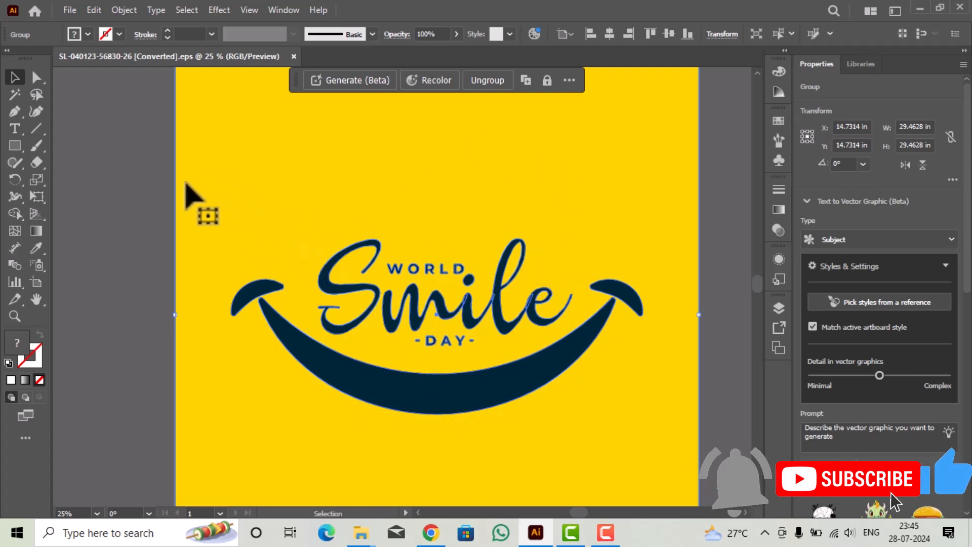
{"action": "left_click_drag", "start_coordinate": [252, 208], "coordinate": [240, 257]}
{"action": "key", "text": "ctrl+z"}
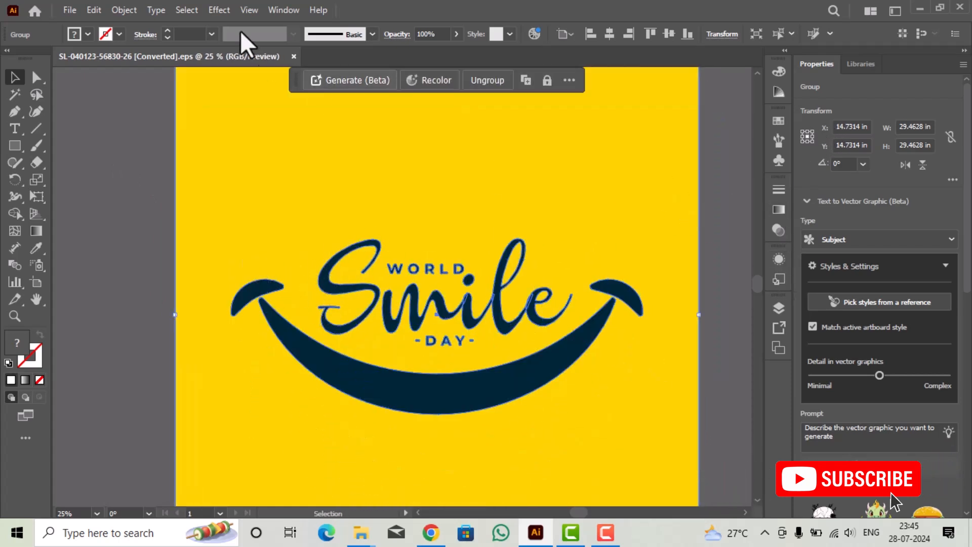
{"action": "left_click", "coordinate": [121, 10]}
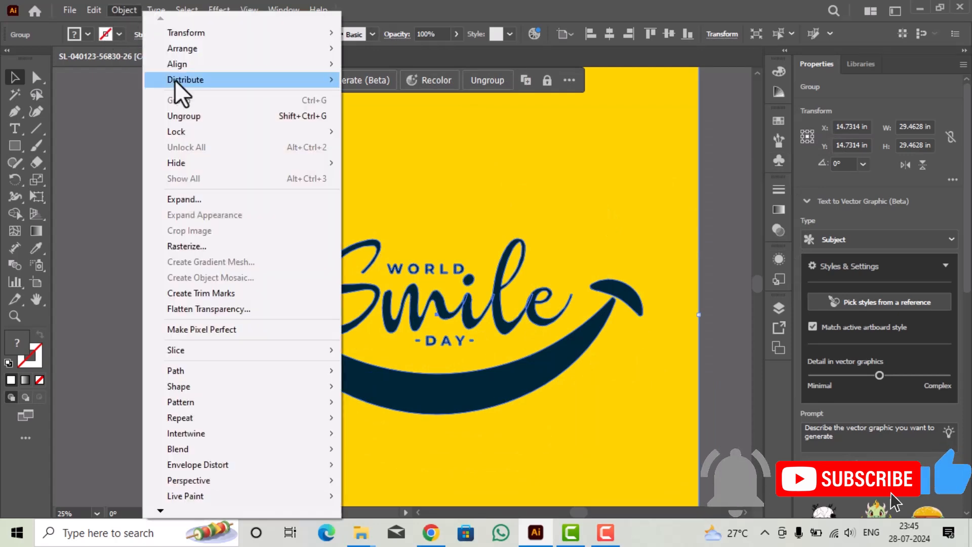
{"action": "left_click", "coordinate": [206, 118]}
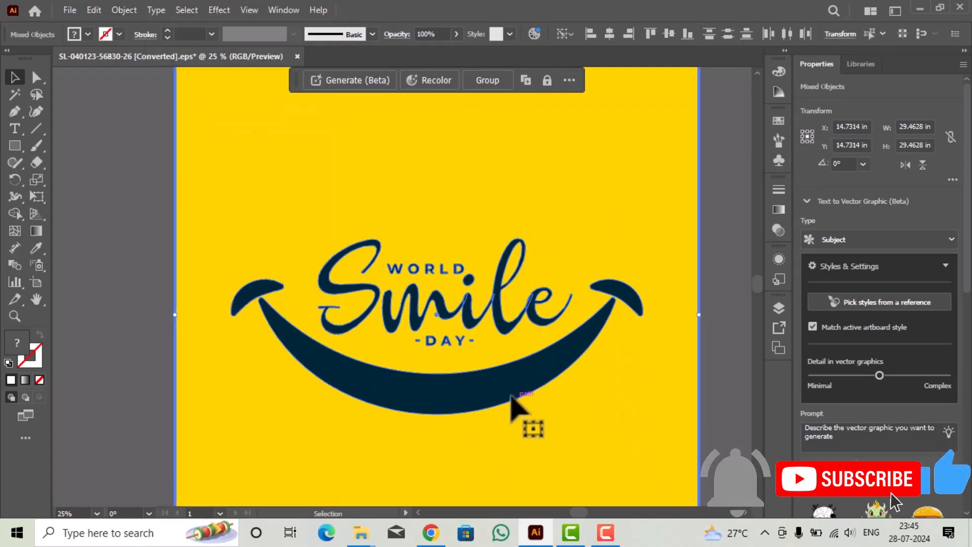
{"action": "left_click", "coordinate": [711, 289]}
Move the smile shape group slightly to the right, and shift the World Smile Day lettering group right with it.
{"action": "left_click", "coordinate": [534, 379]}
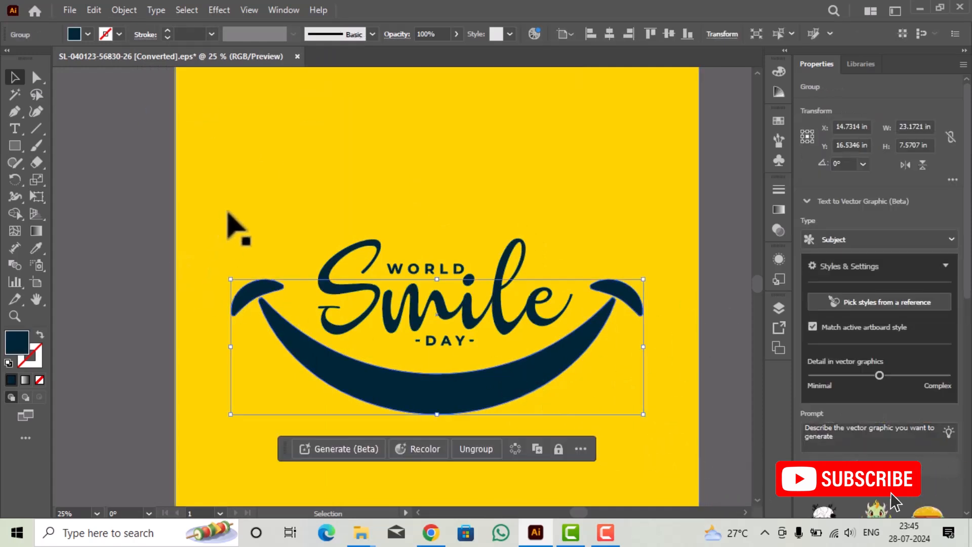
{"action": "left_click", "coordinate": [276, 403]}
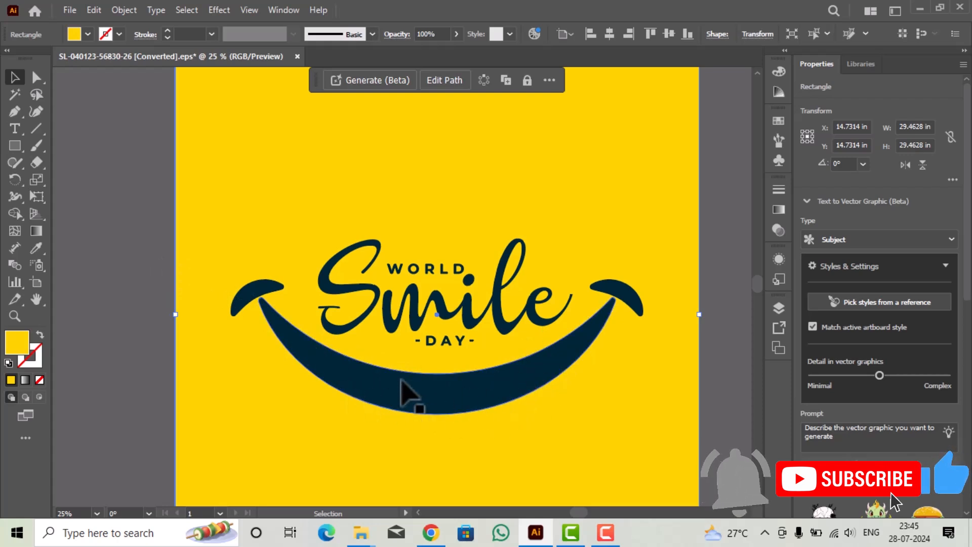
{"action": "left_click", "coordinate": [468, 391]}
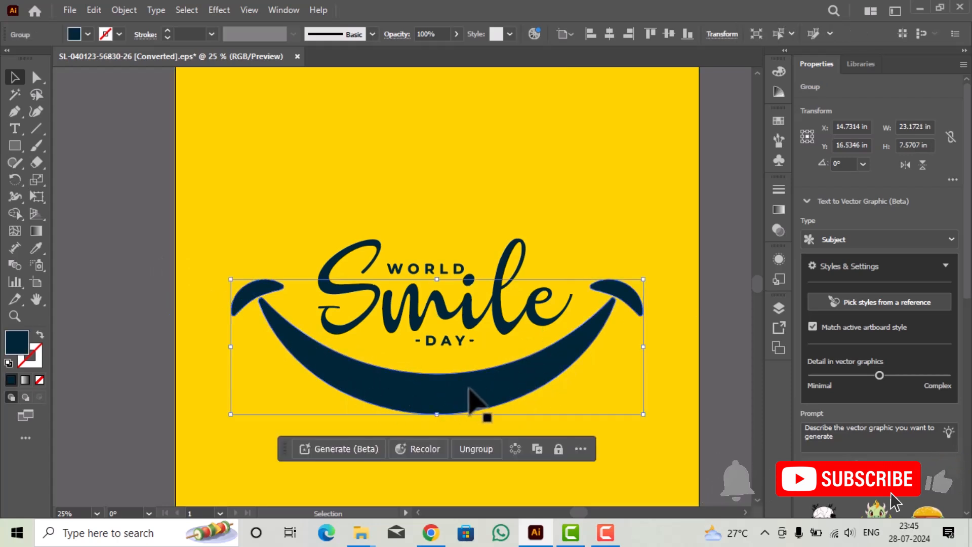
{"action": "left_click_drag", "start_coordinate": [468, 399], "coordinate": [506, 397]}
{"action": "mouse_move", "coordinate": [509, 314]}
{"action": "left_mouse_down"}
{"action": "mouse_move", "coordinate": [560, 227]}
{"action": "mouse_move", "coordinate": [546, 202]}
{"action": "mouse_move", "coordinate": [518, 323]}
{"action": "mouse_move", "coordinate": [528, 335]}
{"action": "mouse_move", "coordinate": [527, 316]}
{"action": "left_mouse_up"}
{"action": "left_click", "coordinate": [487, 140]}
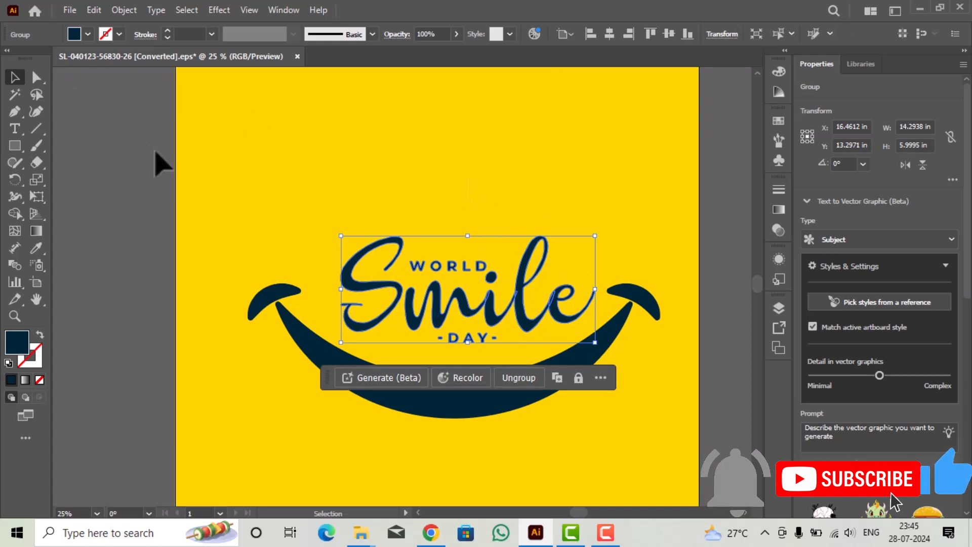
Pick only the curved mouth path with Direct Selection and nudge it to about X 15.81 in, Y 17.35 in with the Selection tool.
{"action": "key", "text": "a"}
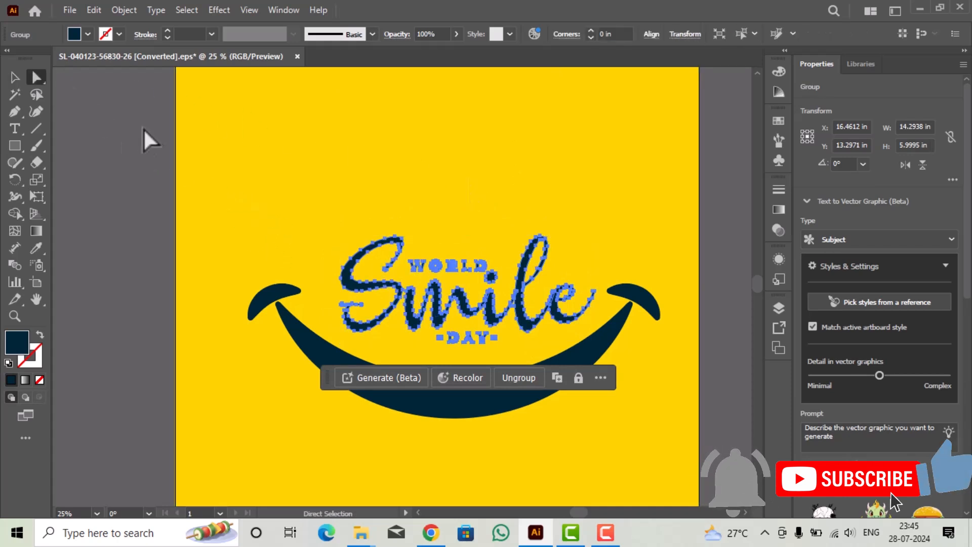
{"action": "left_click", "coordinate": [439, 407]}
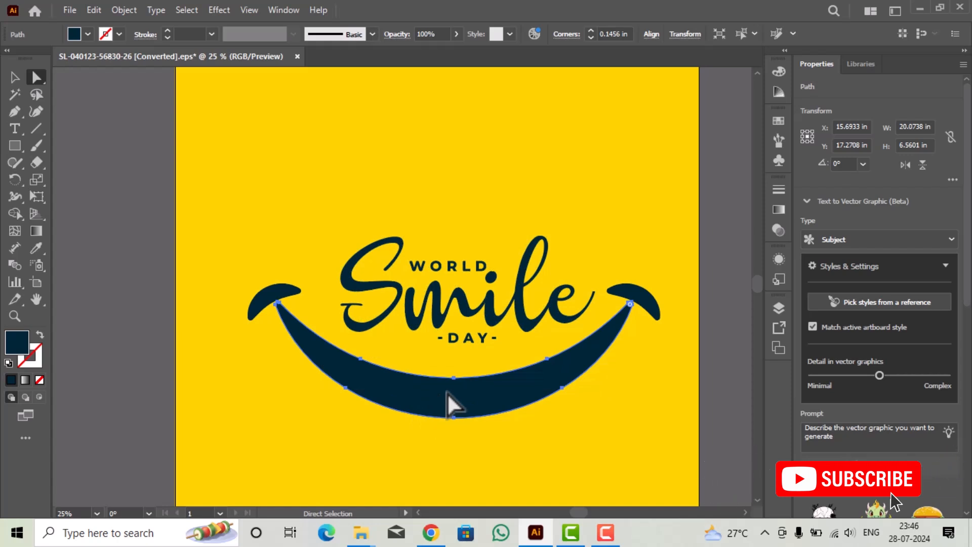
{"action": "key", "text": "v"}
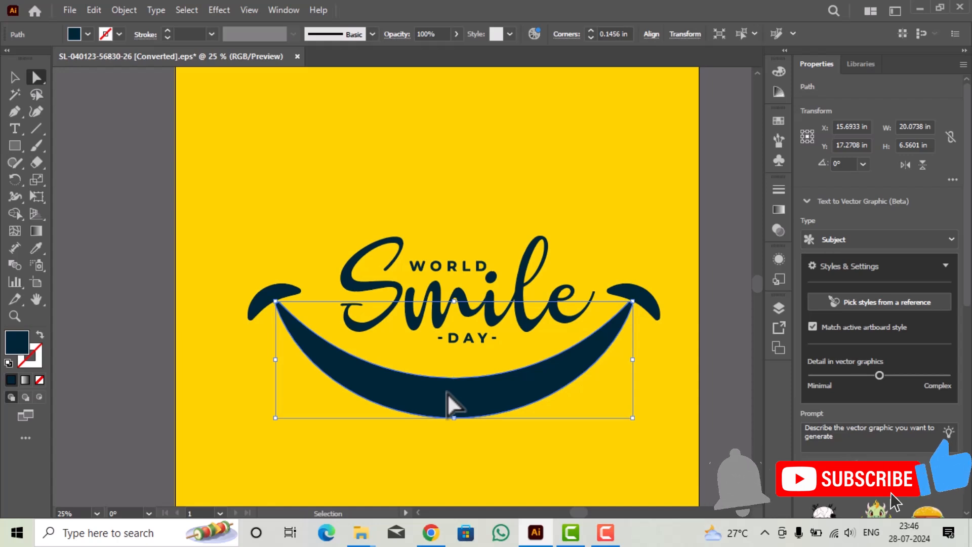
{"action": "scroll", "coordinate": [447, 393], "scroll_direction": "up", "scroll_amount": 3}
{"action": "key", "text": "a"}
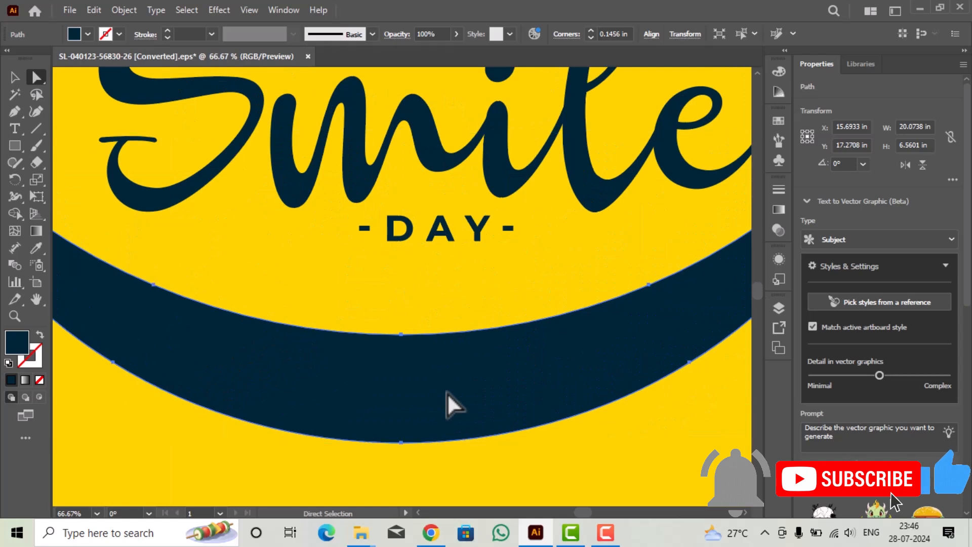
{"action": "left_click", "coordinate": [12, 78]}
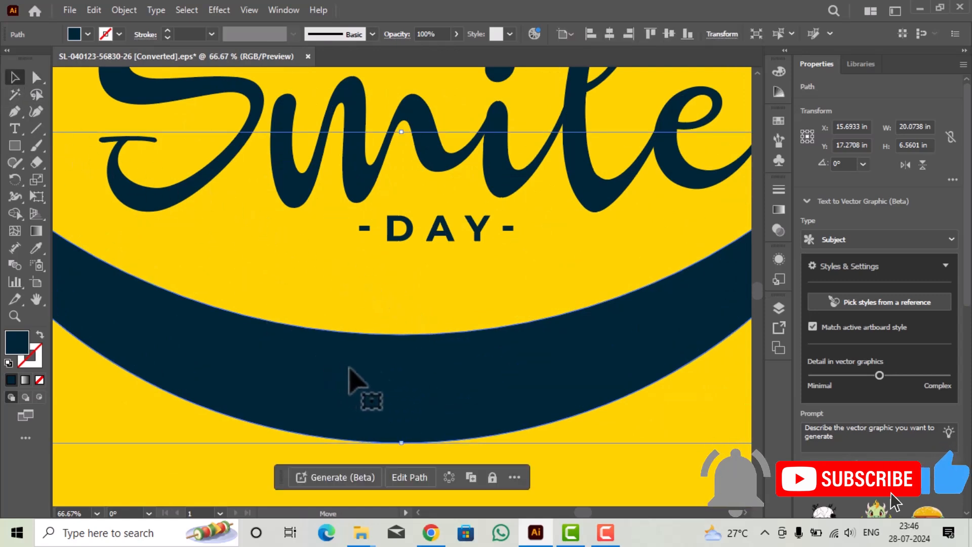
{"action": "mouse_move", "coordinate": [348, 367]}
{"action": "left_mouse_down"}
{"action": "mouse_move", "coordinate": [388, 401]}
{"action": "mouse_move", "coordinate": [340, 378]}
{"action": "mouse_move", "coordinate": [351, 384]}
{"action": "mouse_move", "coordinate": [350, 367]}
{"action": "left_mouse_up"}
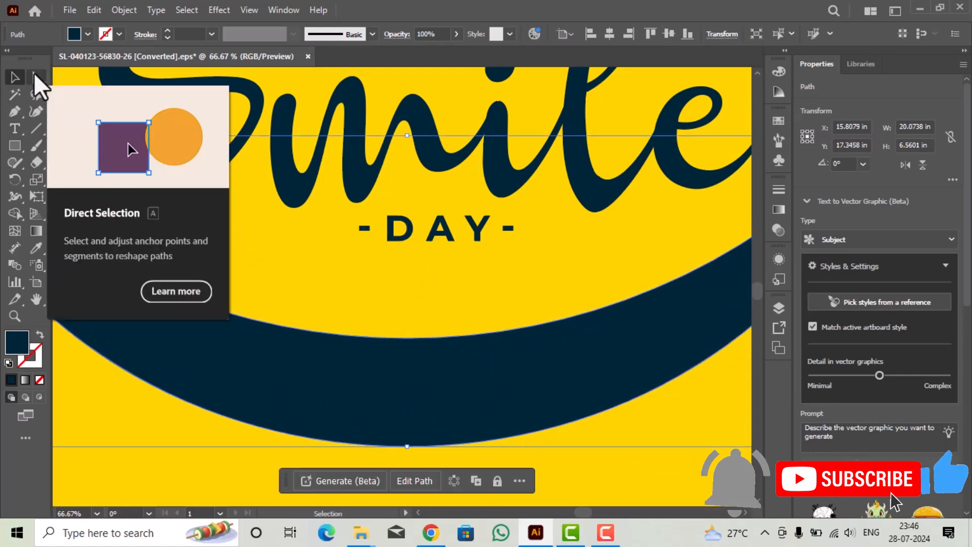
Try reshaping the mouth's upper edge by moving its middle, right and left anchor points with Direct Selection.
{"action": "left_click", "coordinate": [36, 78]}
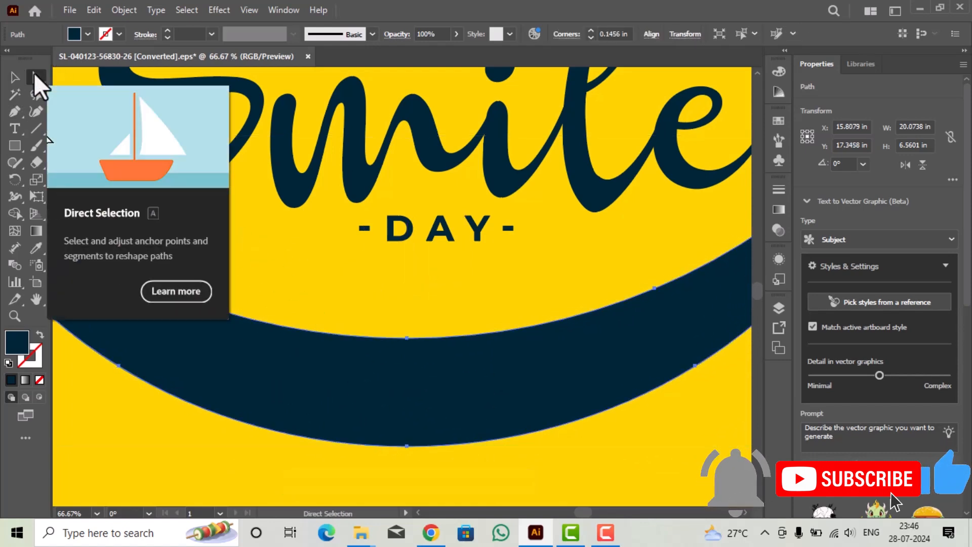
{"action": "left_click", "coordinate": [407, 338]}
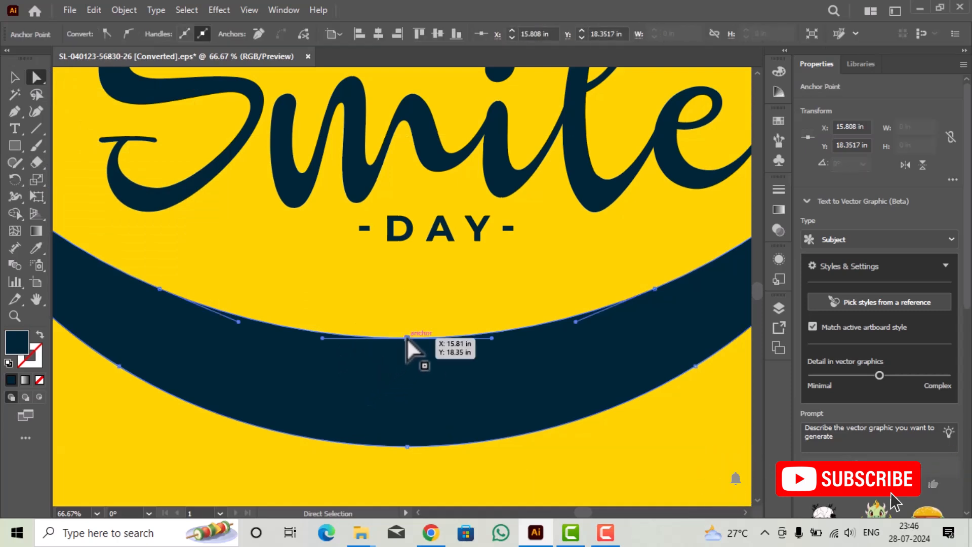
{"action": "mouse_move", "coordinate": [407, 338]}
{"action": "left_mouse_down"}
{"action": "mouse_move", "coordinate": [415, 347]}
{"action": "mouse_move", "coordinate": [408, 403]}
{"action": "mouse_move", "coordinate": [396, 318]}
{"action": "mouse_move", "coordinate": [417, 384]}
{"action": "mouse_move", "coordinate": [405, 323]}
{"action": "left_mouse_up"}
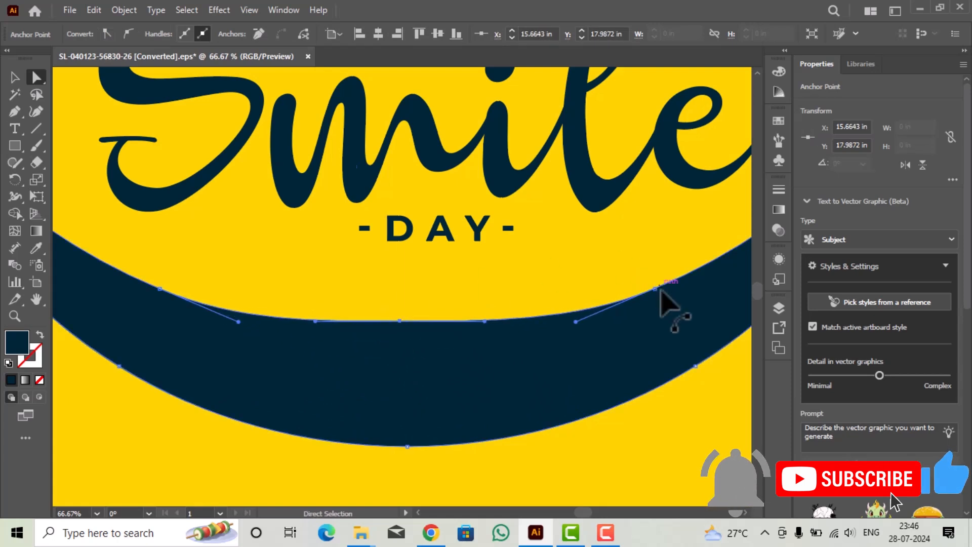
{"action": "left_click_drag", "start_coordinate": [654, 289], "coordinate": [577, 268]}
{"action": "key", "text": "ctrl+minus"}
{"action": "key", "text": "ctrl+minus"}
{"action": "key", "text": "ctrl+minus"}
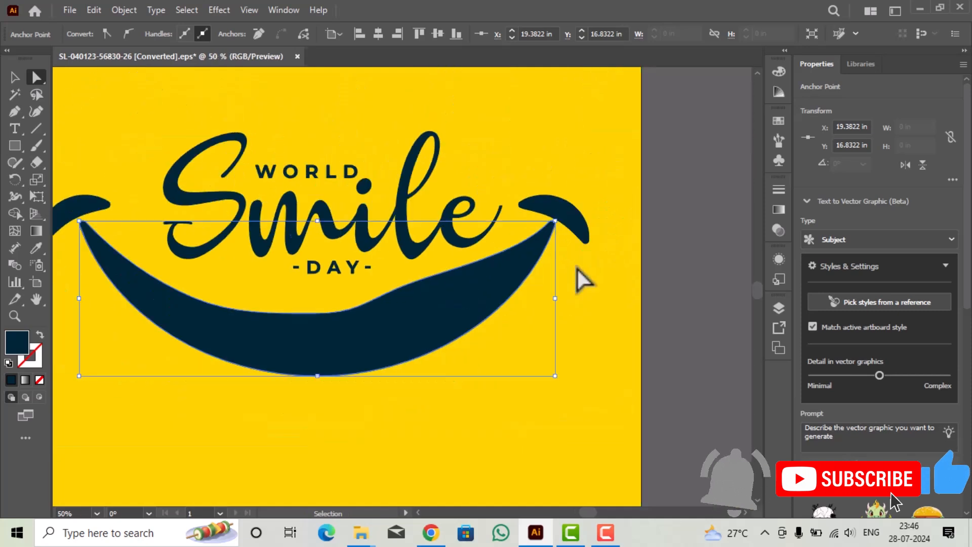
{"action": "left_click_drag", "start_coordinate": [396, 298], "coordinate": [406, 272]}
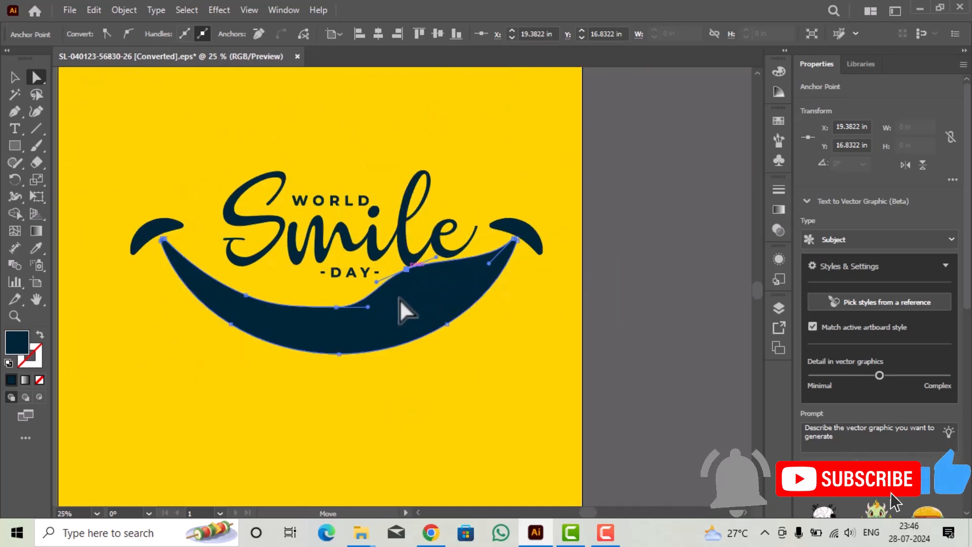
{"action": "left_click_drag", "start_coordinate": [335, 308], "coordinate": [250, 282]}
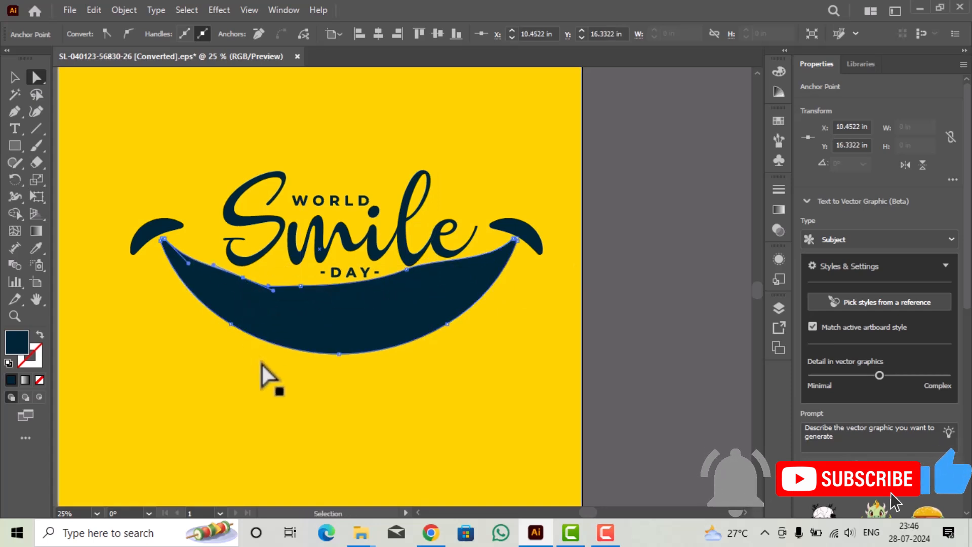
Undo the anchor point changes made to the mouth's upper edge.
{"action": "key", "text": "ctrl+z"}
{"action": "key", "text": "ctrl+z"}
{"action": "key", "text": "ctrl+z"}
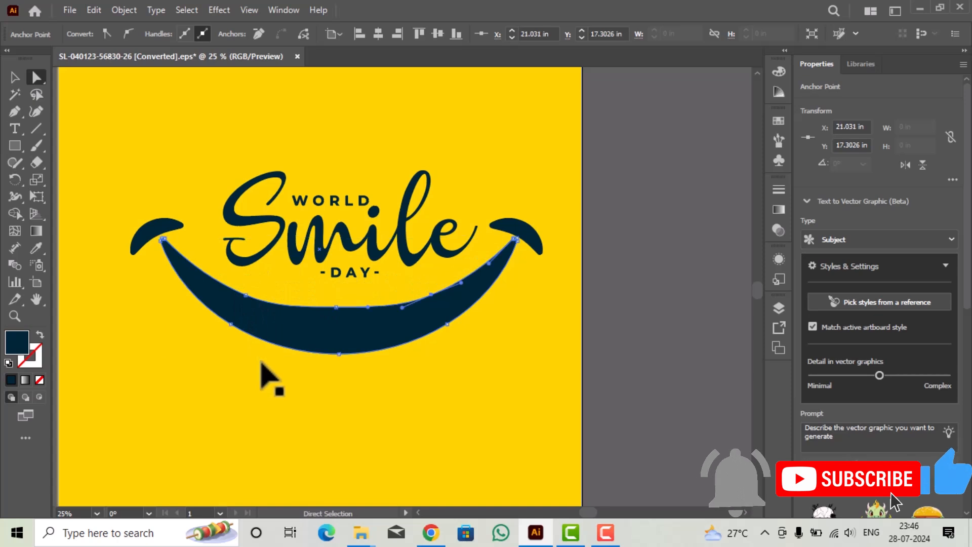
{"action": "key", "text": "ctrl+z"}
{"action": "key", "text": "ctrl+z"}
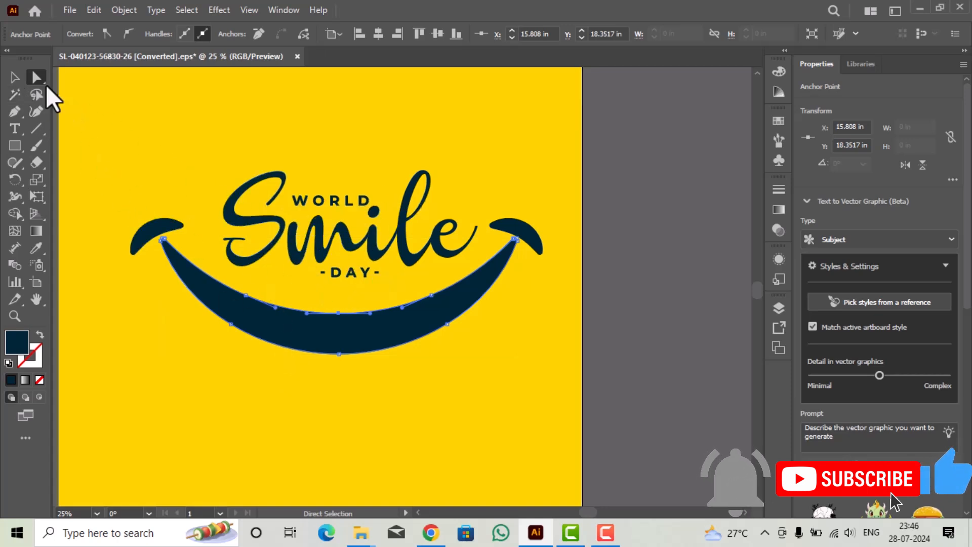
Select the lettering group, then pick the single anchor point atop the letter m's middle arch with Direct Selection.
{"action": "key", "text": "v"}
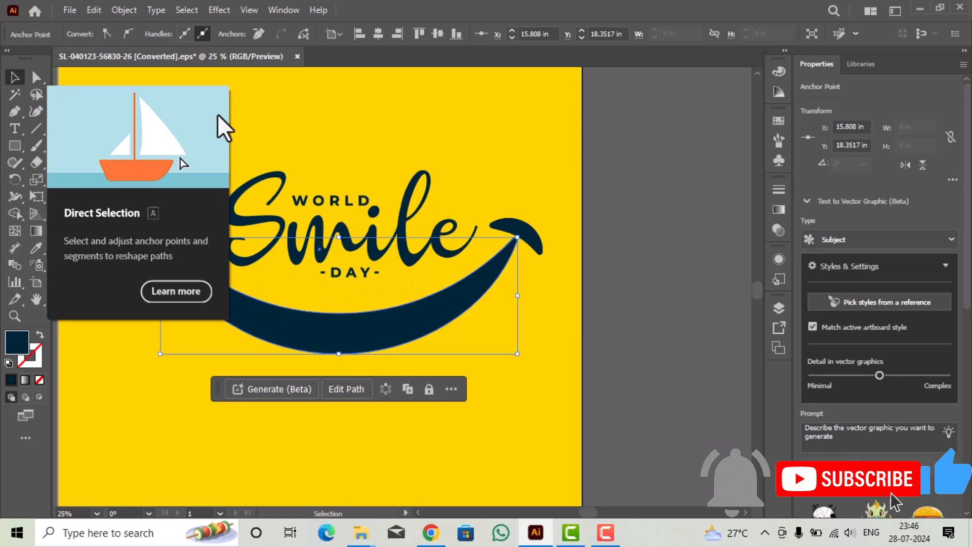
{"action": "left_click", "coordinate": [238, 196]}
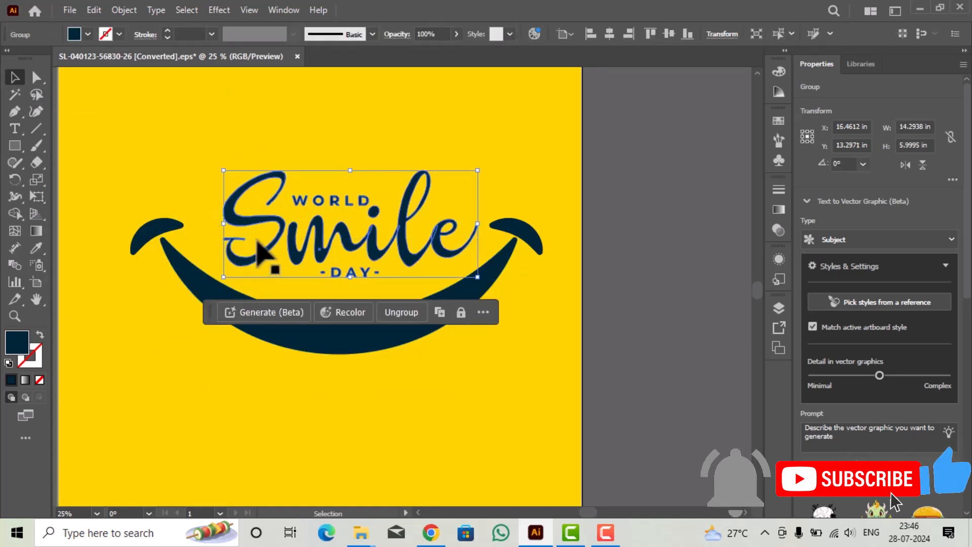
{"action": "key", "text": "a"}
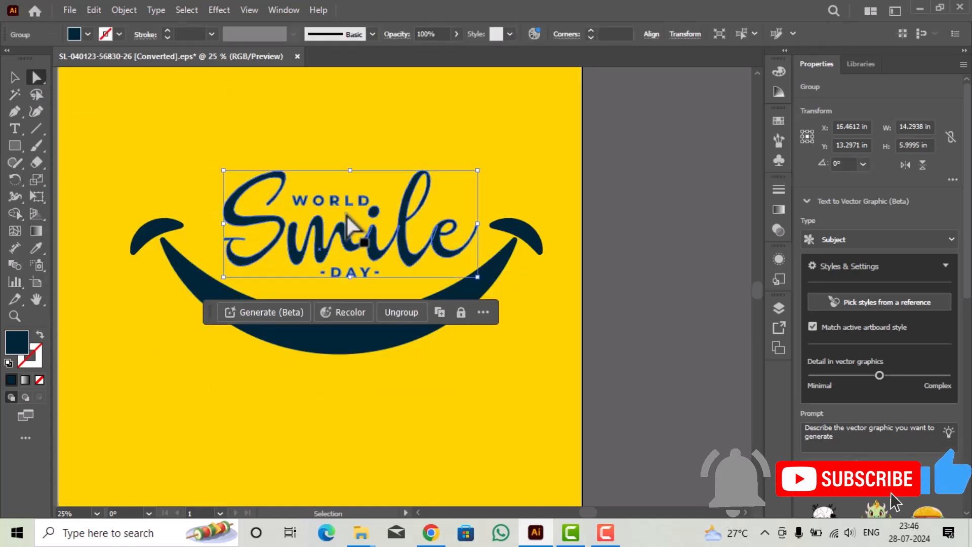
{"action": "key", "text": "ctrl+plus"}
{"action": "key", "text": "ctrl+plus"}
{"action": "key", "text": "ctrl+plus"}
{"action": "key", "text": "ctrl+plus"}
{"action": "key", "text": "ctrl+plus"}
{"action": "key", "text": "ctrl+plus"}
{"action": "key", "text": "ctrl+plus"}
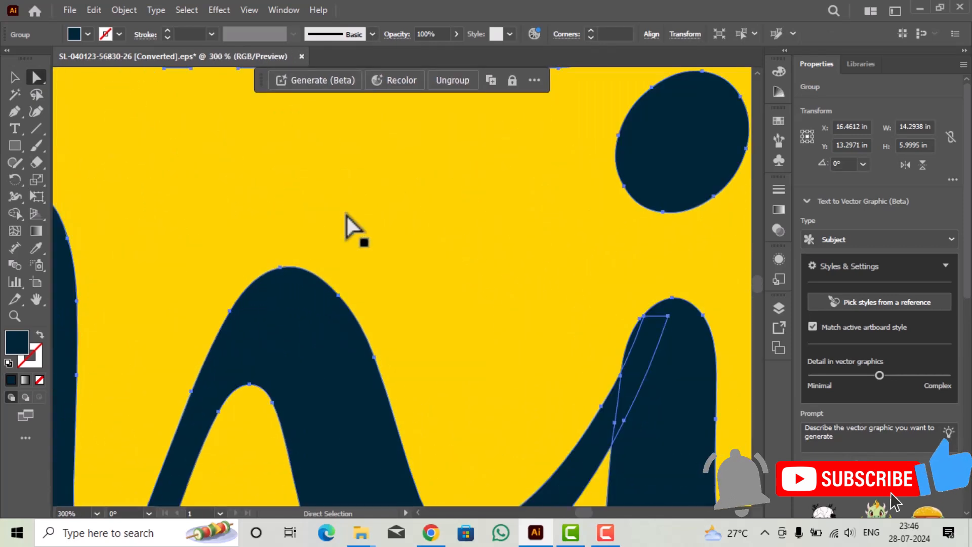
{"action": "mouse_move", "coordinate": [282, 267]}
{"action": "left_mouse_down"}
{"action": "mouse_move", "coordinate": [302, 262]}
{"action": "mouse_move", "coordinate": [275, 271]}
{"action": "mouse_move", "coordinate": [303, 276]}
{"action": "mouse_move", "coordinate": [293, 252]}
{"action": "mouse_move", "coordinate": [299, 264]}
{"action": "left_mouse_up"}
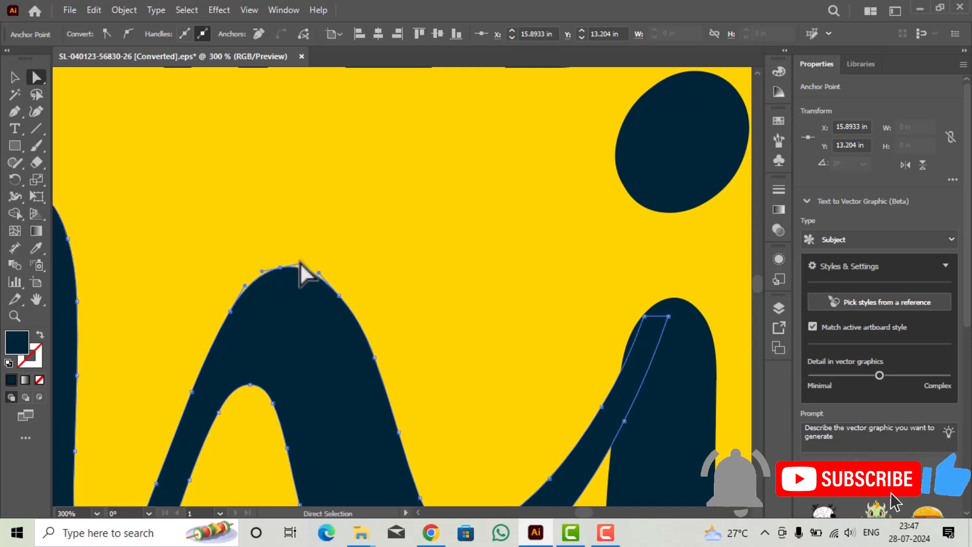
Switch back to the Selection tool and deselect the letter m path.
{"action": "key", "text": "ctrl+minus"}
{"action": "key", "text": "ctrl+minus"}
{"action": "key", "text": "ctrl+minus"}
{"action": "key", "text": "ctrl+minus"}
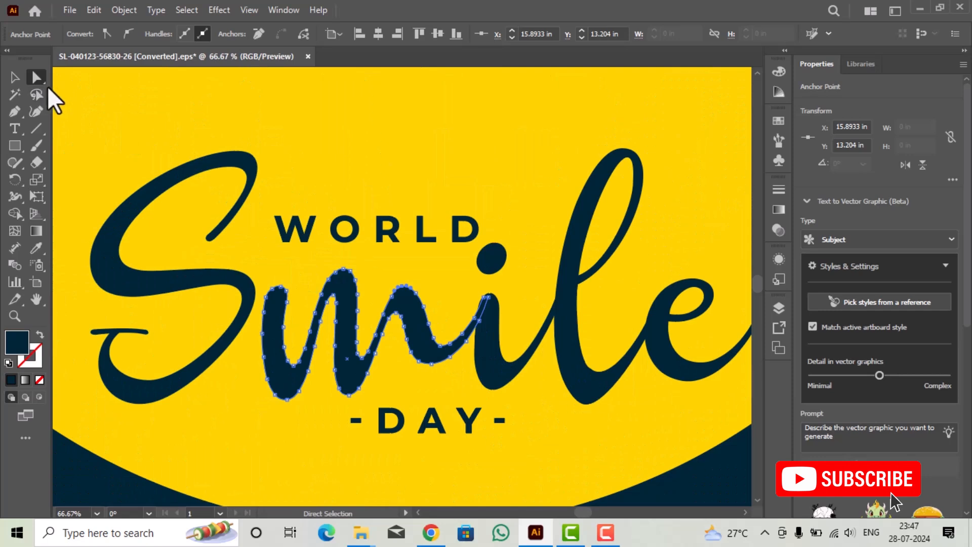
{"action": "key", "text": "v"}
{"action": "key", "text": "ctrl+minus"}
{"action": "key", "text": "ctrl+minus"}
{"action": "key", "text": "ctrl+minus"}
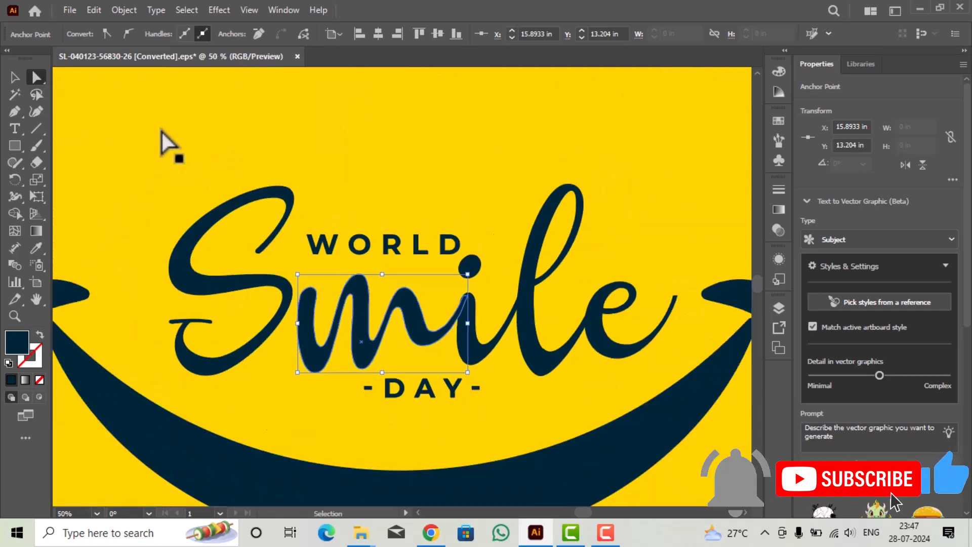
{"action": "left_click", "coordinate": [107, 148]}
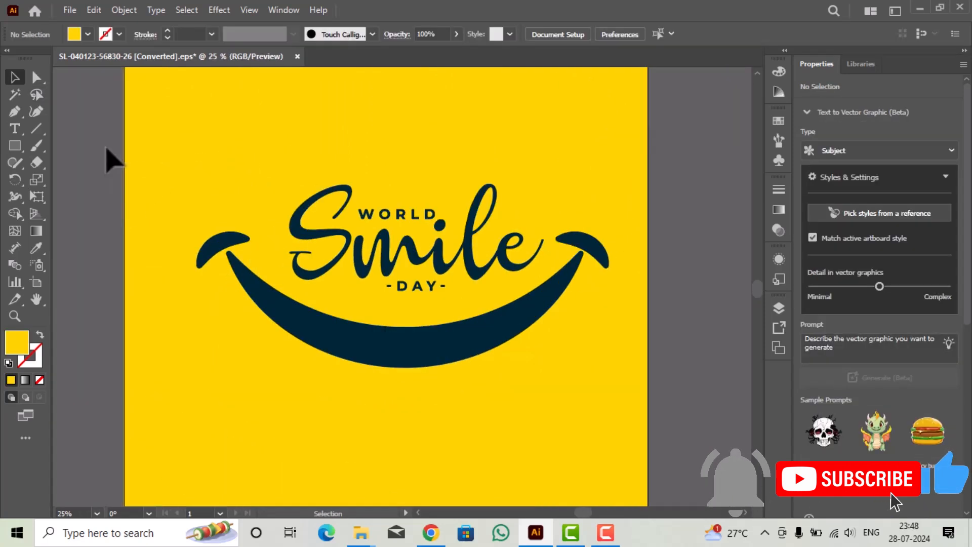